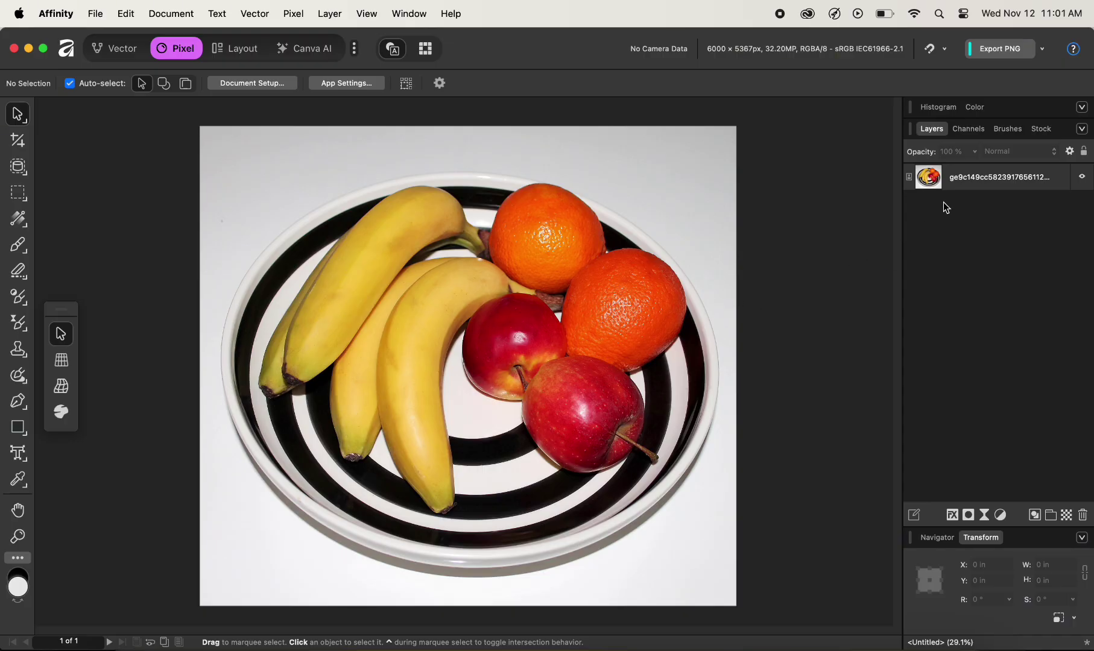
- Add a mask to the fruit photo's layer and activate the Paint Brush
left_click(966, 179)
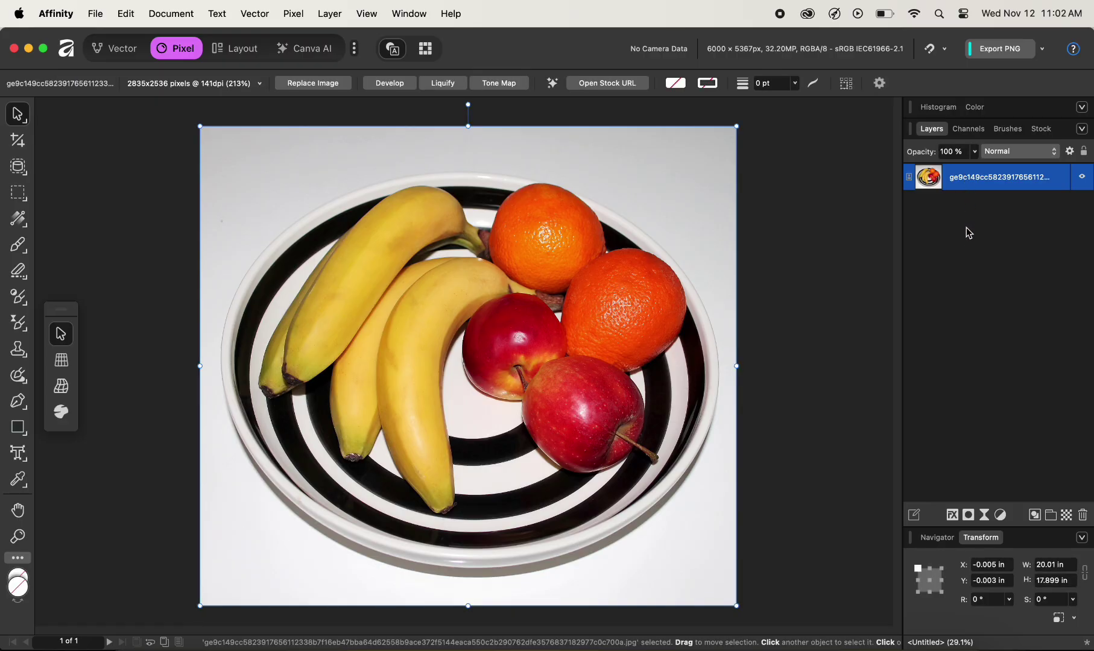
left_click(968, 515)
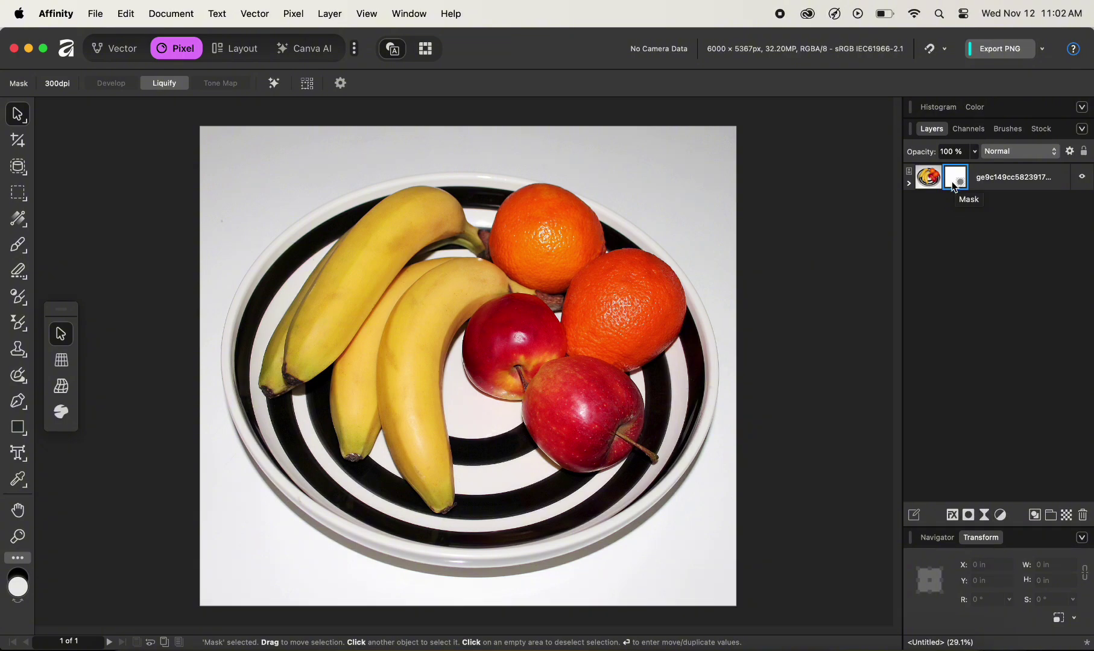
left_click(19, 246)
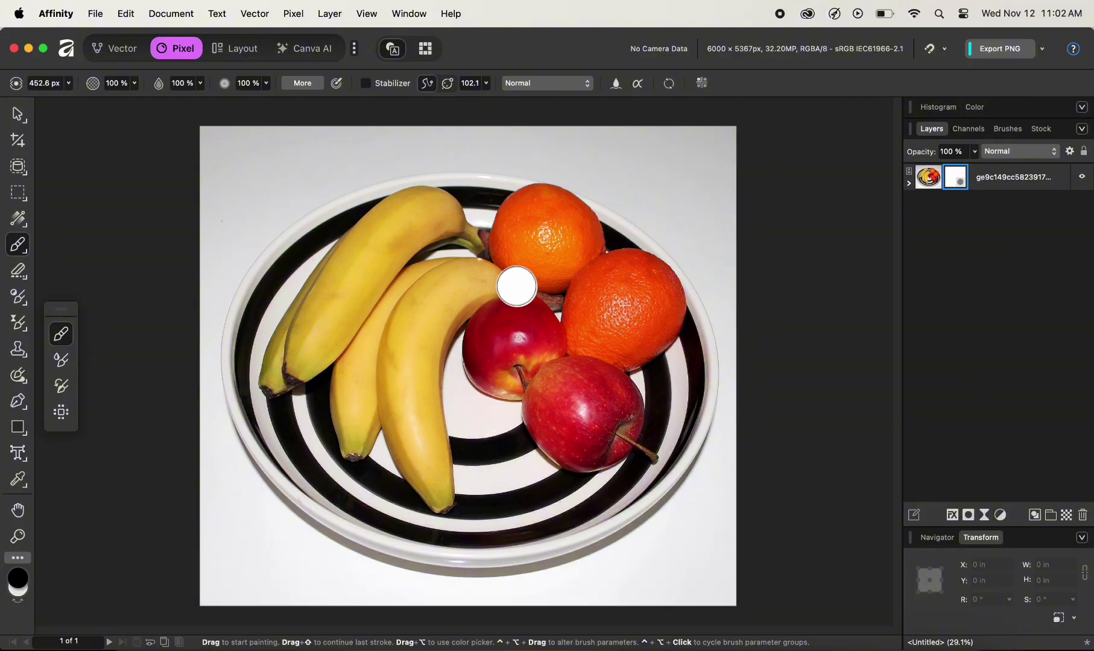
- Swap the brush colour to white, try it over the upper red apple, and swap back to black
key("x")
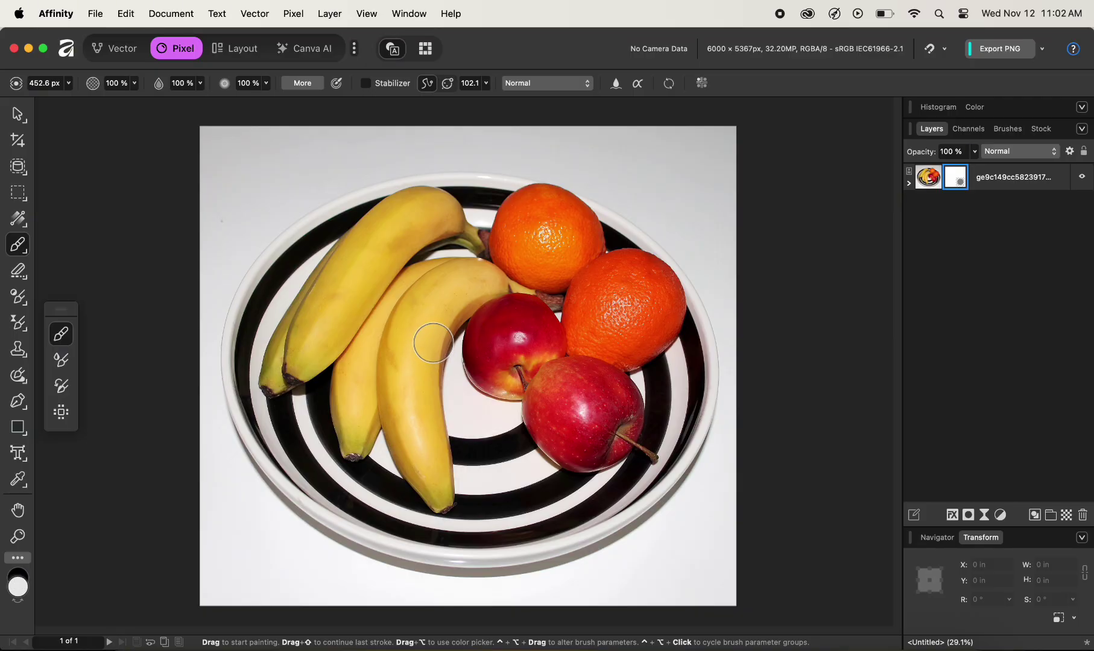
left_click_drag(509, 319, 514, 319)
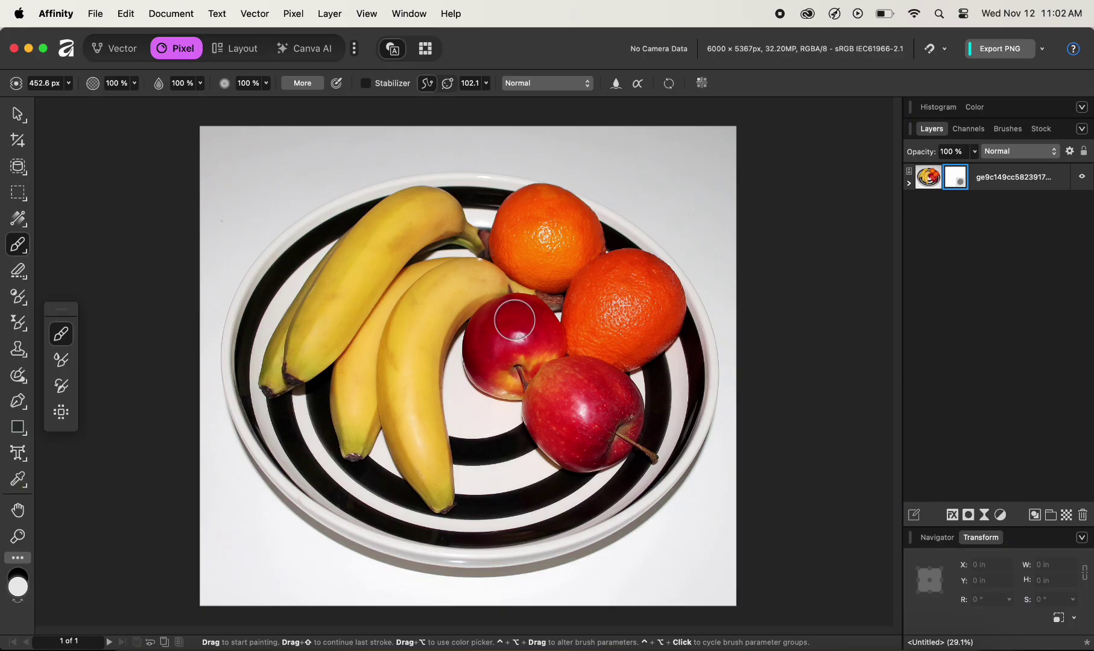
left_click_drag(514, 319, 520, 291)
key("x")
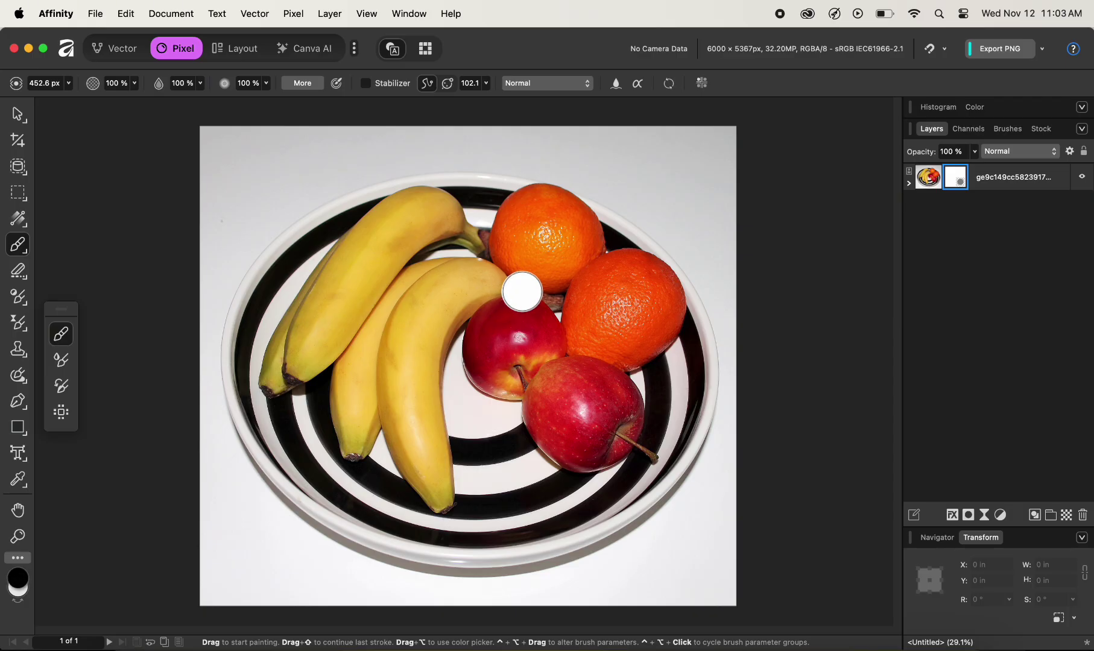
- Hide the upper orange by painting over it with black on the layer mask
left_click(950, 178)
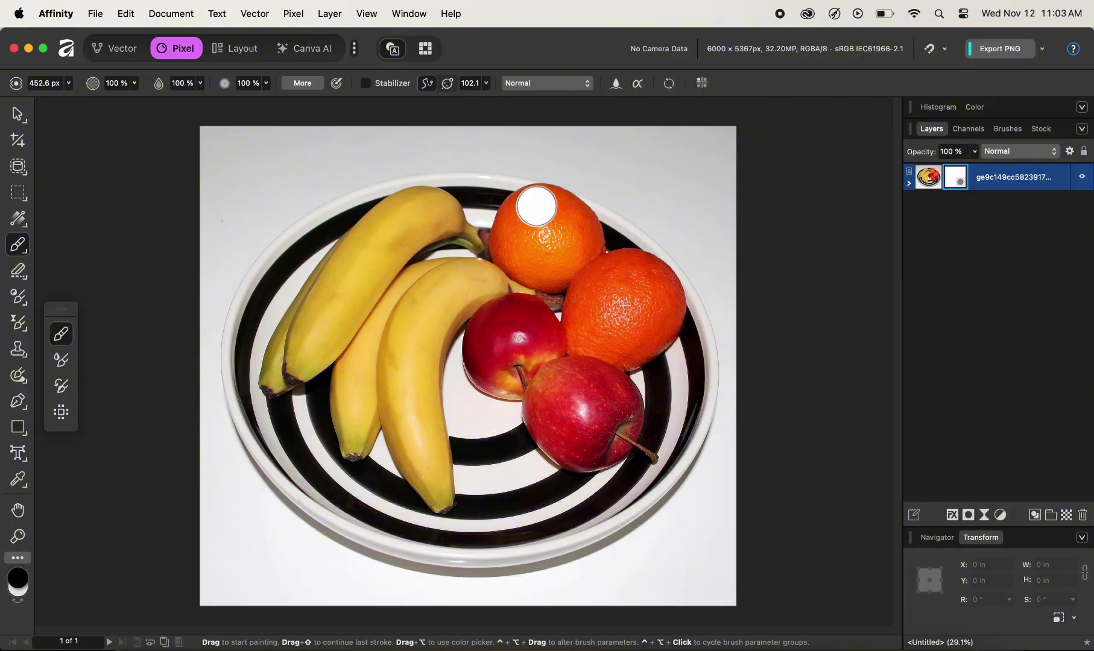
key("super+i")
mouse_move(526, 205)
left_mouse_down()
mouse_move(518, 259)
mouse_move(560, 272)
mouse_move(587, 247)
mouse_move(569, 212)
mouse_move(548, 204)
mouse_move(534, 221)
mouse_move(542, 244)
mouse_move(556, 243)
mouse_move(547, 202)
mouse_move(576, 271)
left_mouse_up()
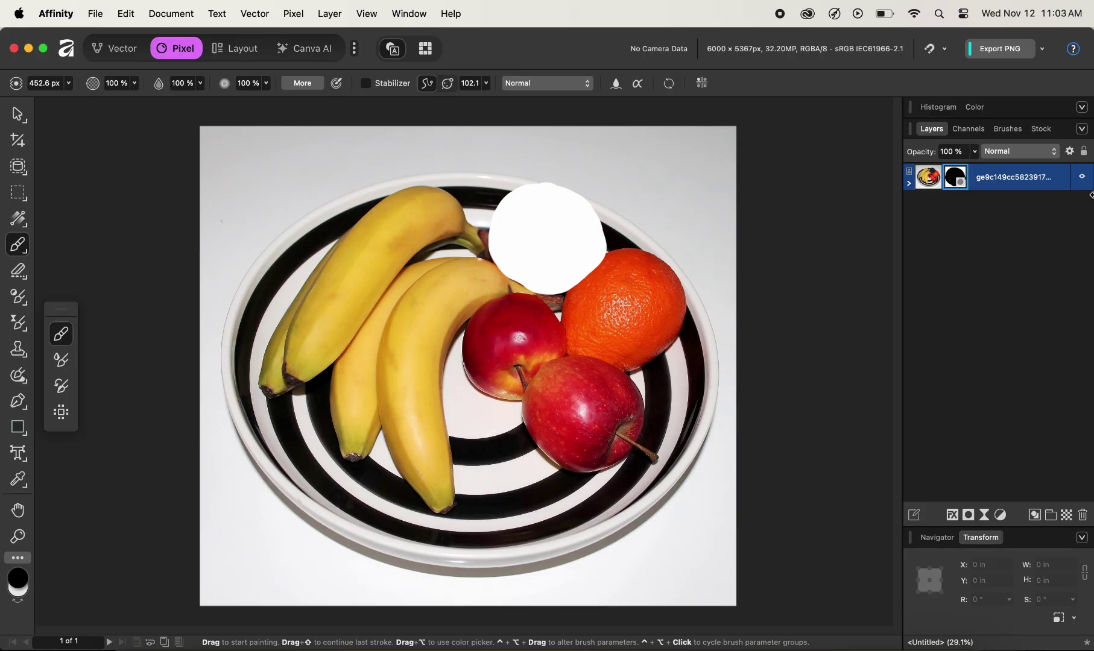
- Hide and show the photo layer, and inspect the brush colour in the Color Chooser
left_click(1082, 176)
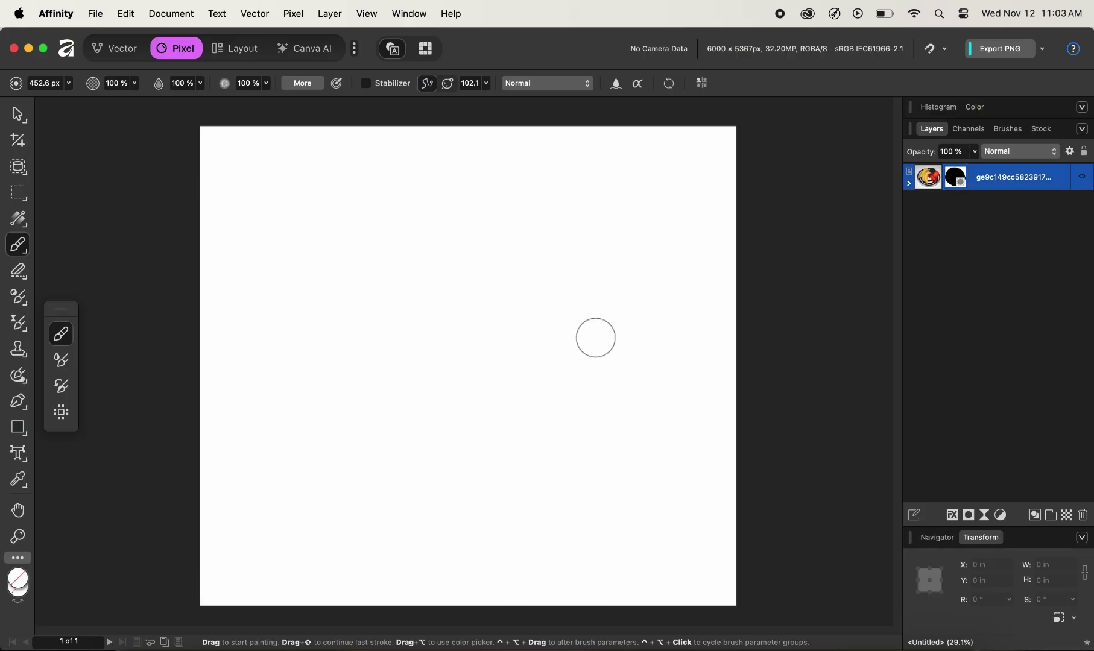
left_click(1083, 178)
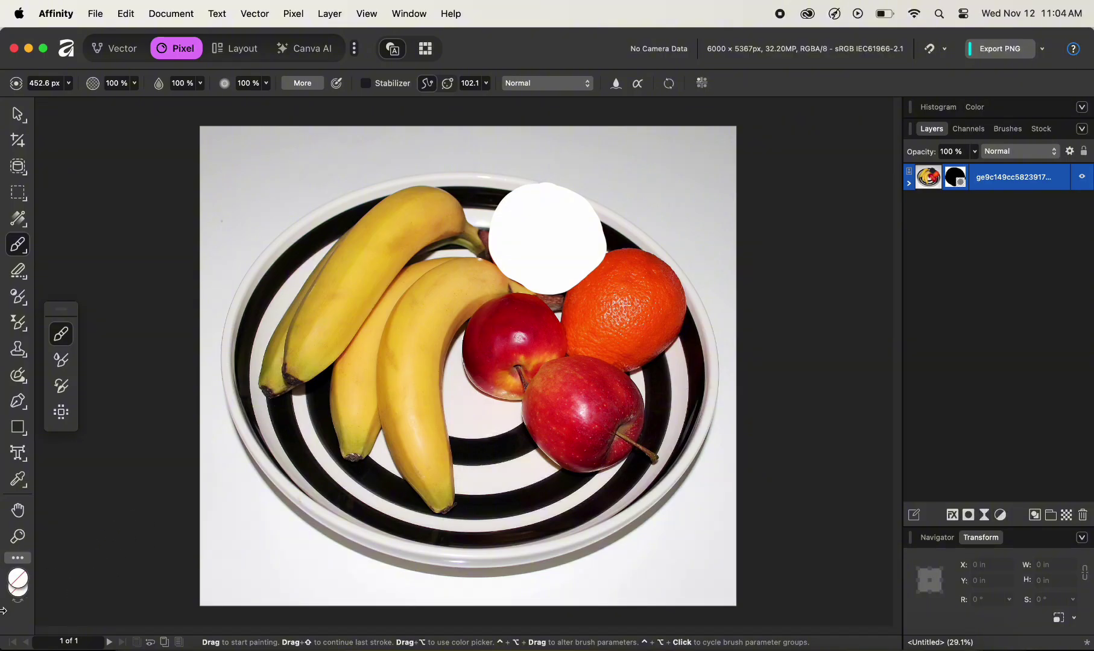
left_click(15, 582)
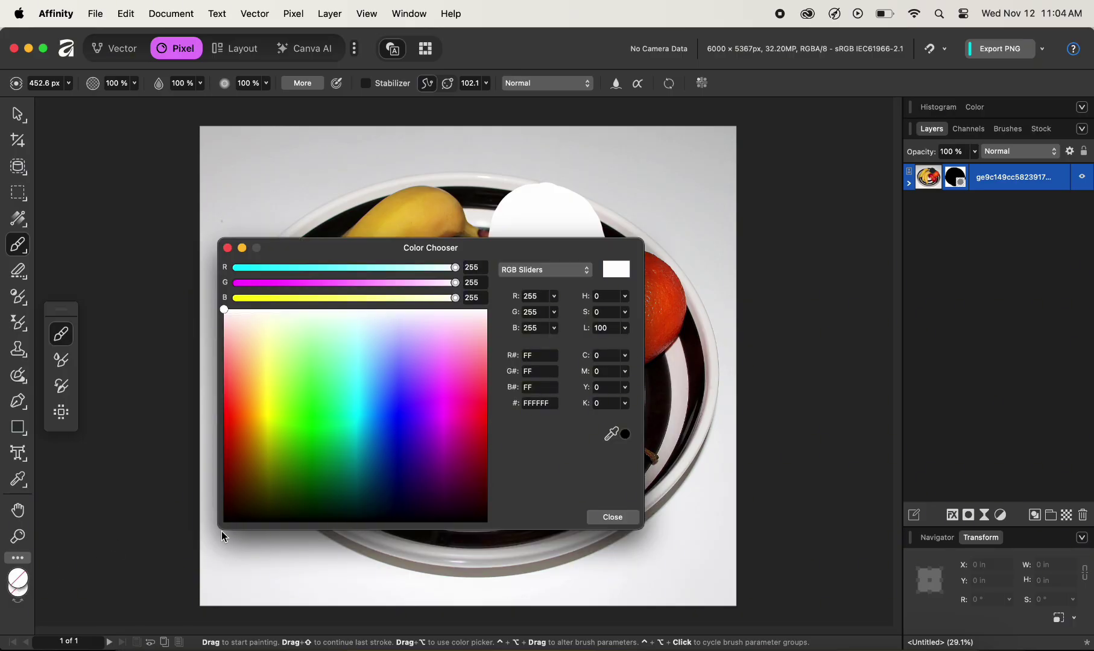
mouse_move(294, 440)
left_mouse_down()
mouse_move(275, 465)
mouse_move(231, 315)
left_mouse_up()
left_click(613, 518)
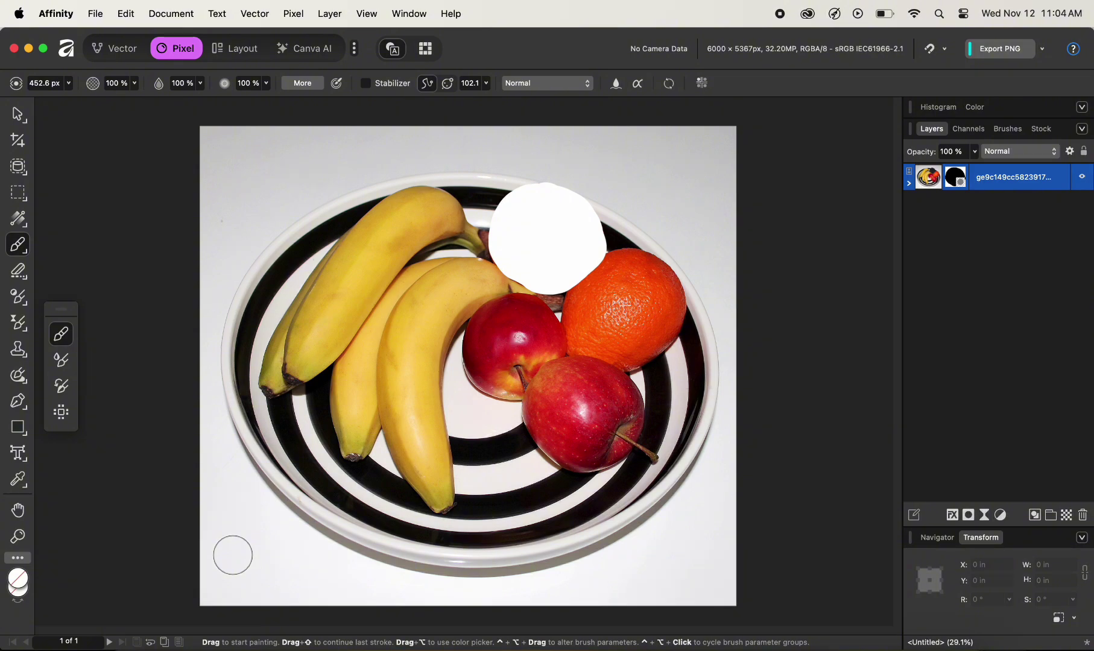
key("x")
key("x")
- Reselect the layer mask, reset the brush colours, and paint white over the hidden upper orange to restore it
left_click(956, 178)
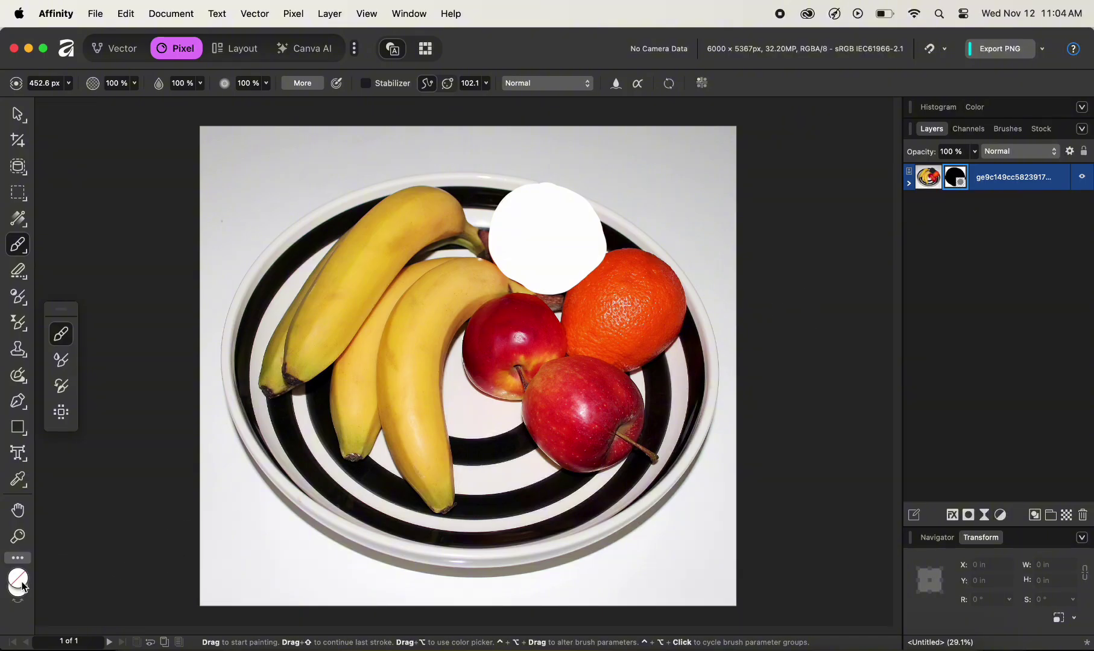
key("d")
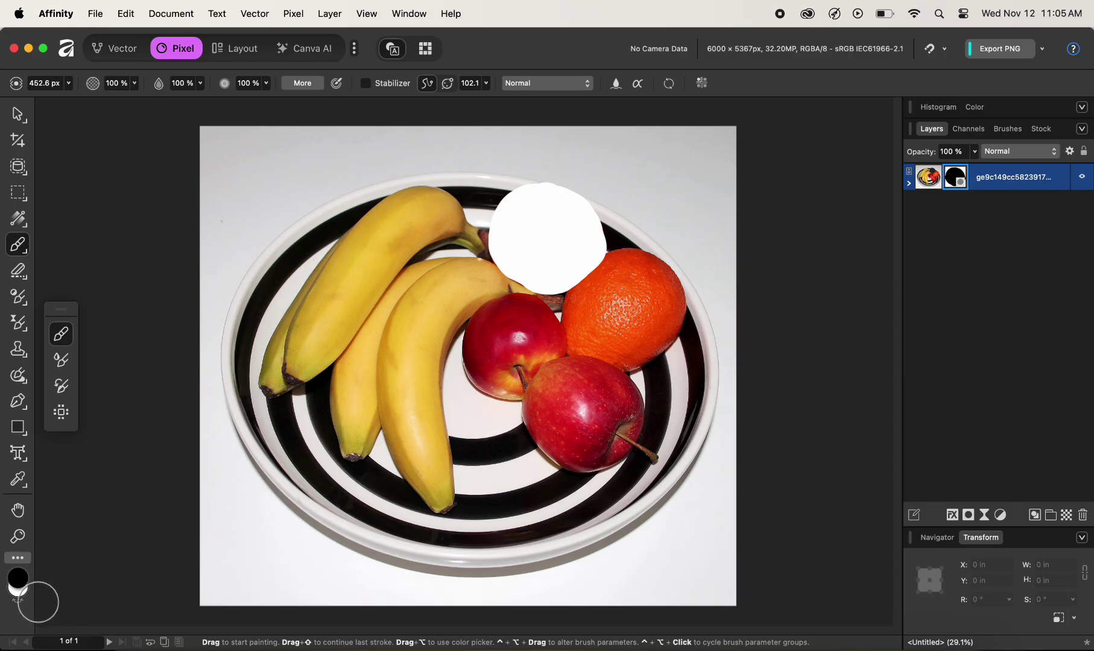
key("x")
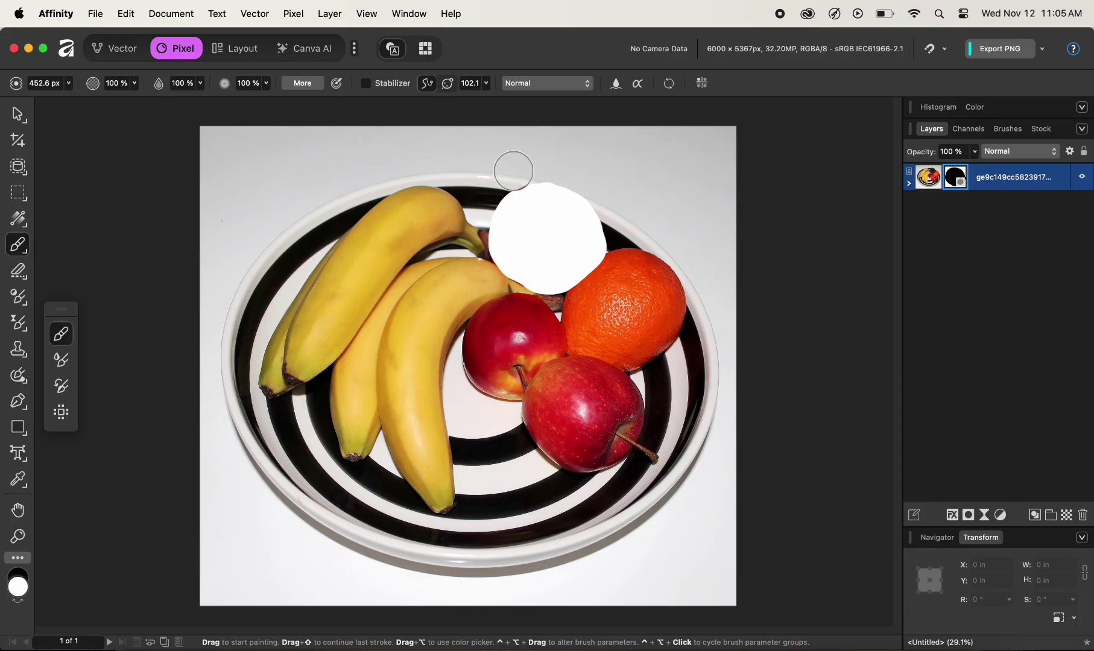
mouse_move(514, 170)
left_mouse_down()
mouse_move(483, 266)
mouse_move(549, 176)
mouse_move(511, 306)
mouse_move(578, 178)
mouse_move(573, 257)
mouse_move(539, 327)
mouse_move(609, 211)
mouse_move(584, 320)
mouse_move(547, 307)
left_mouse_up()
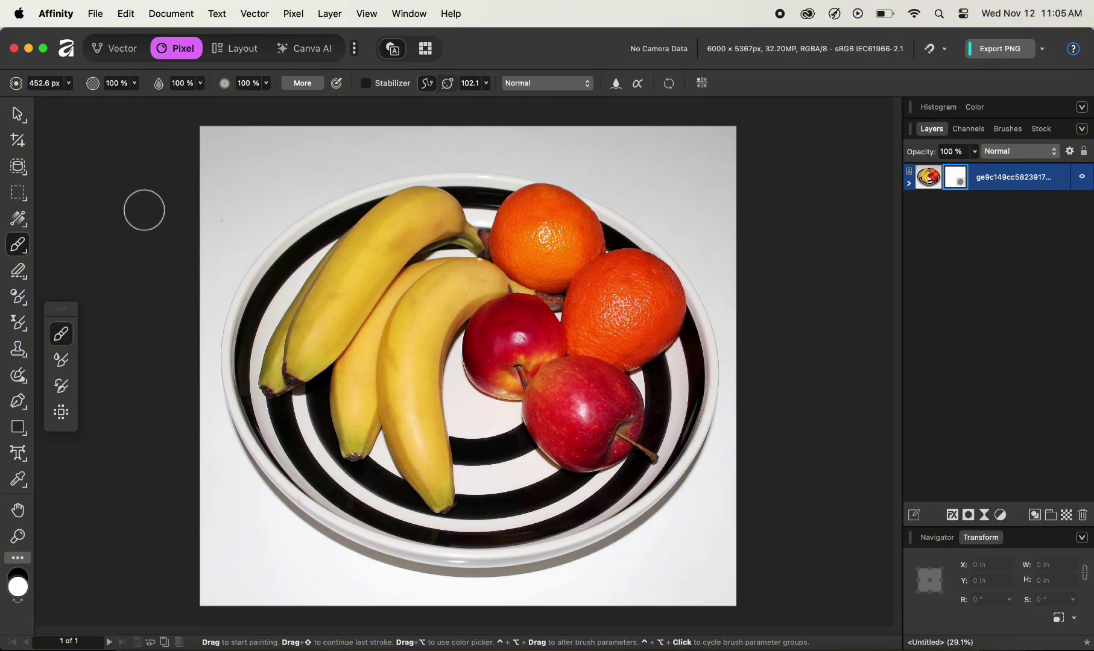
- Select both red apples with the Selection Brush Tool at a width of 297.8 px
left_click(22, 173)
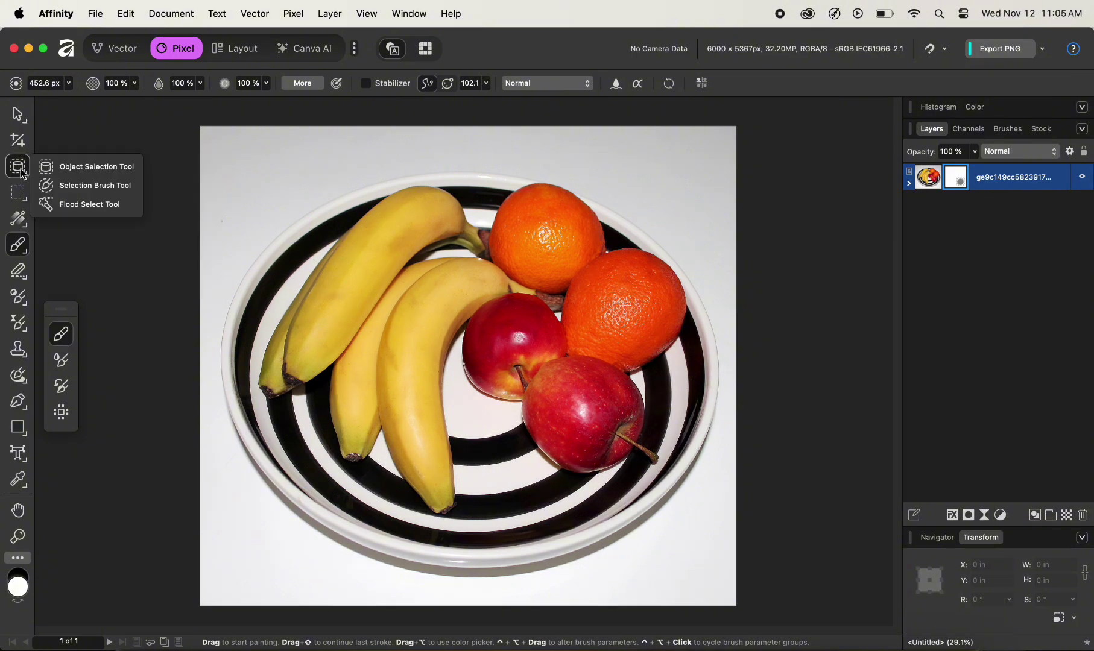
left_click(96, 186)
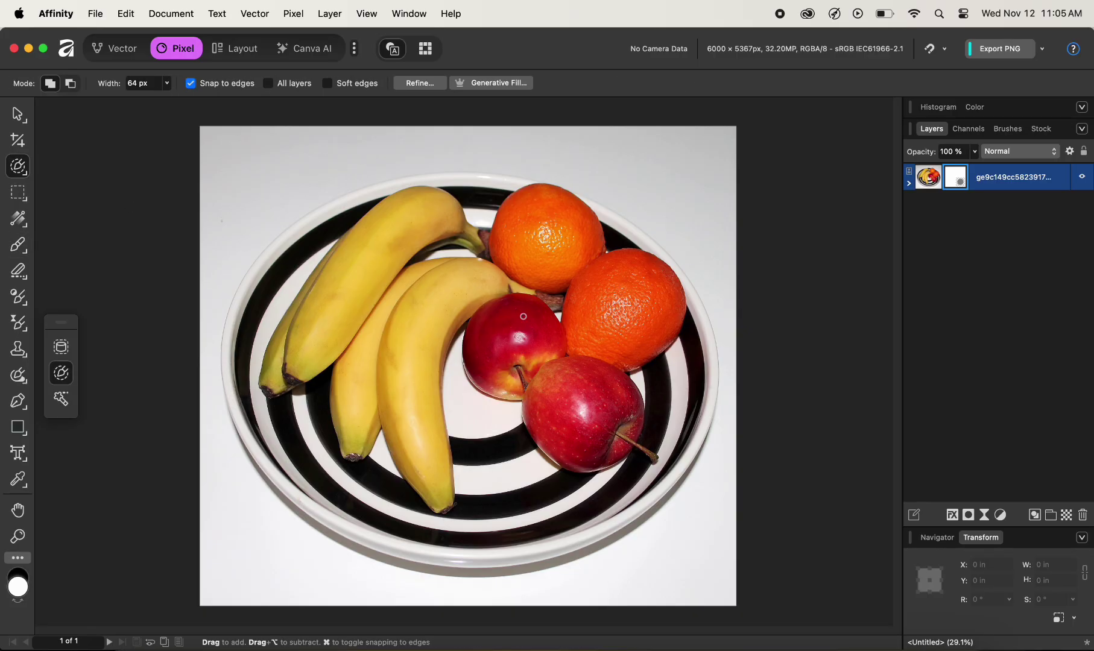
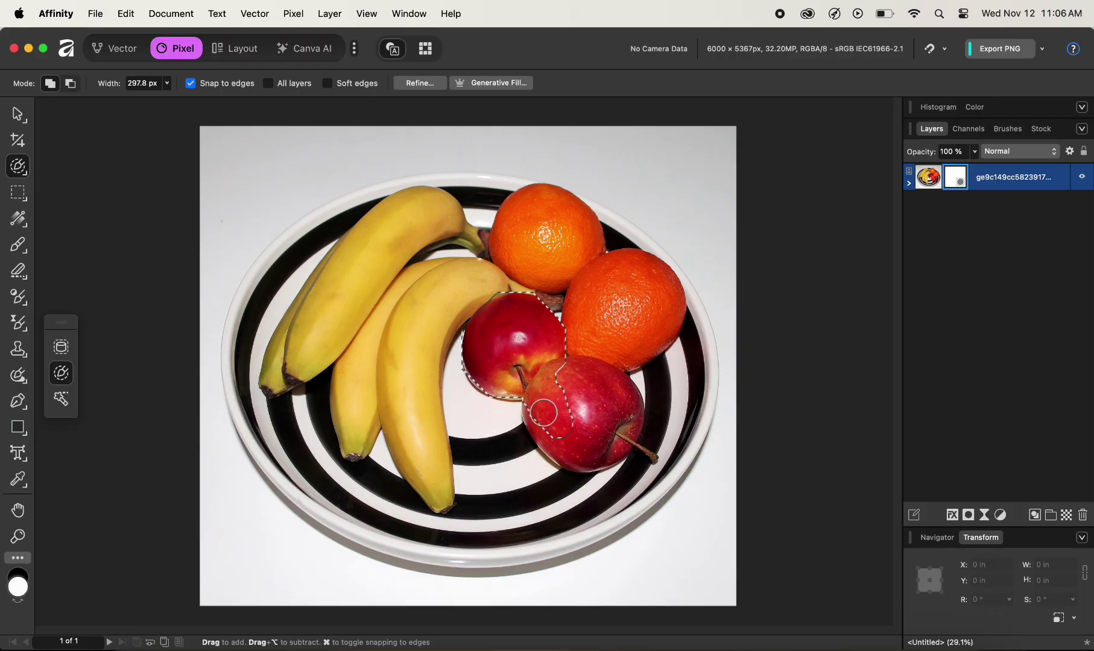
mouse_move(535, 418)
left_mouse_down()
mouse_move(570, 449)
mouse_move(594, 452)
mouse_move(615, 443)
mouse_move(627, 396)
mouse_move(600, 392)
mouse_move(627, 425)
mouse_move(615, 466)
left_mouse_up()
- Reduce the Selection Brush width to 58.6 px and refine the selection edge where the apples meet the lower orange
scroll(608, 337, "up", 5)
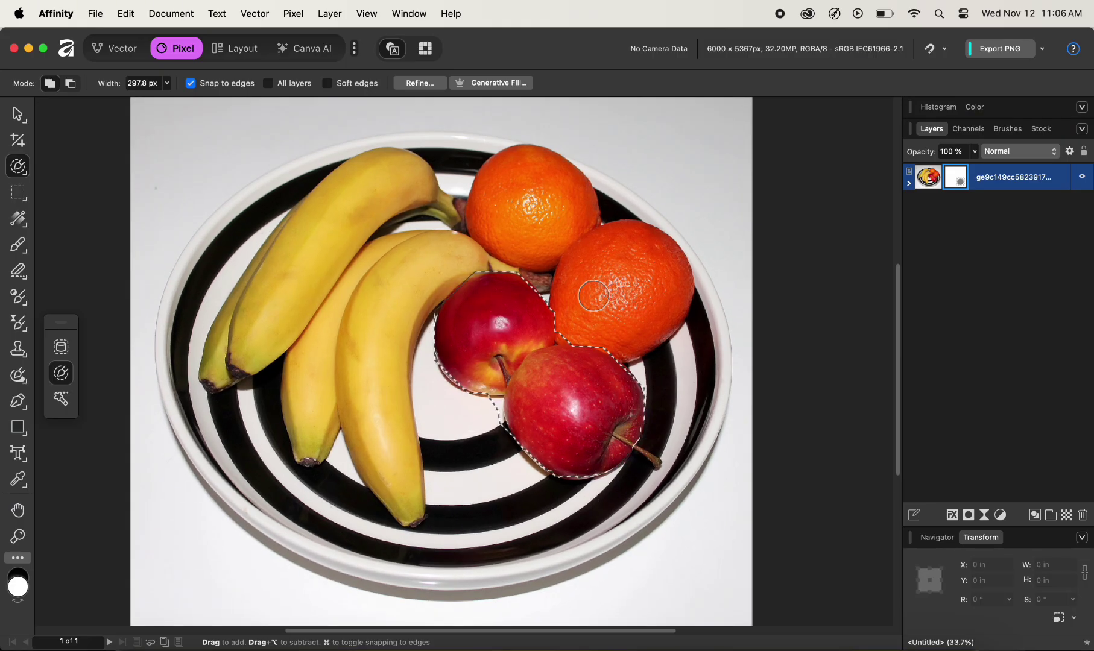
scroll(577, 409, "down", 2)
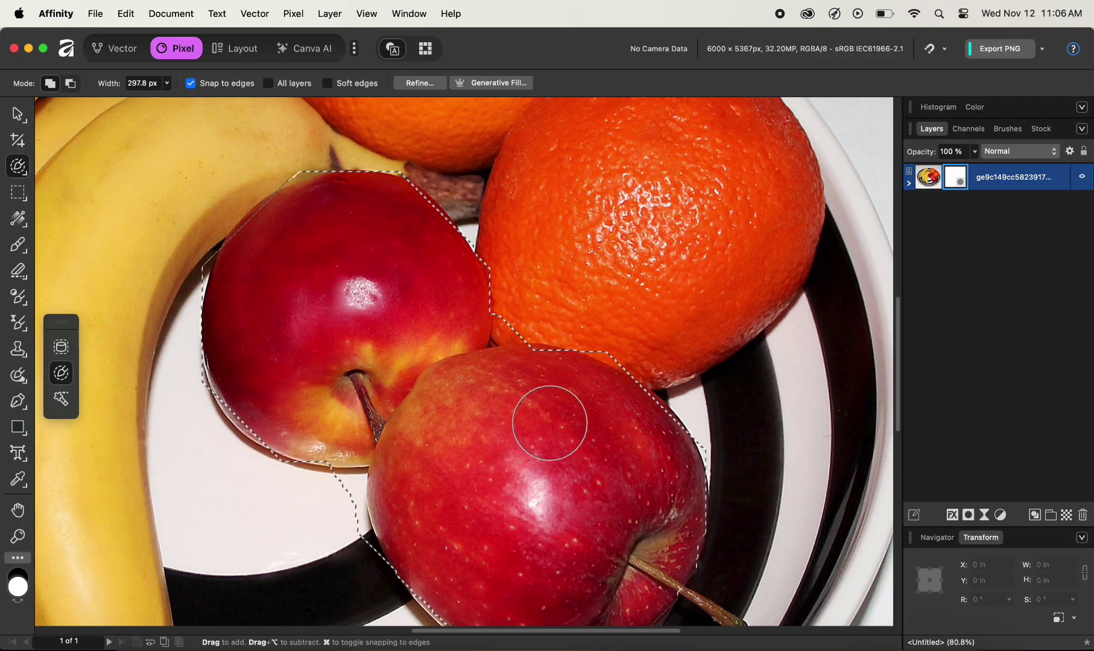
key("bracketleft")
key("bracketleft")
key("bracketleft")
key("bracketleft")
key("bracketleft")
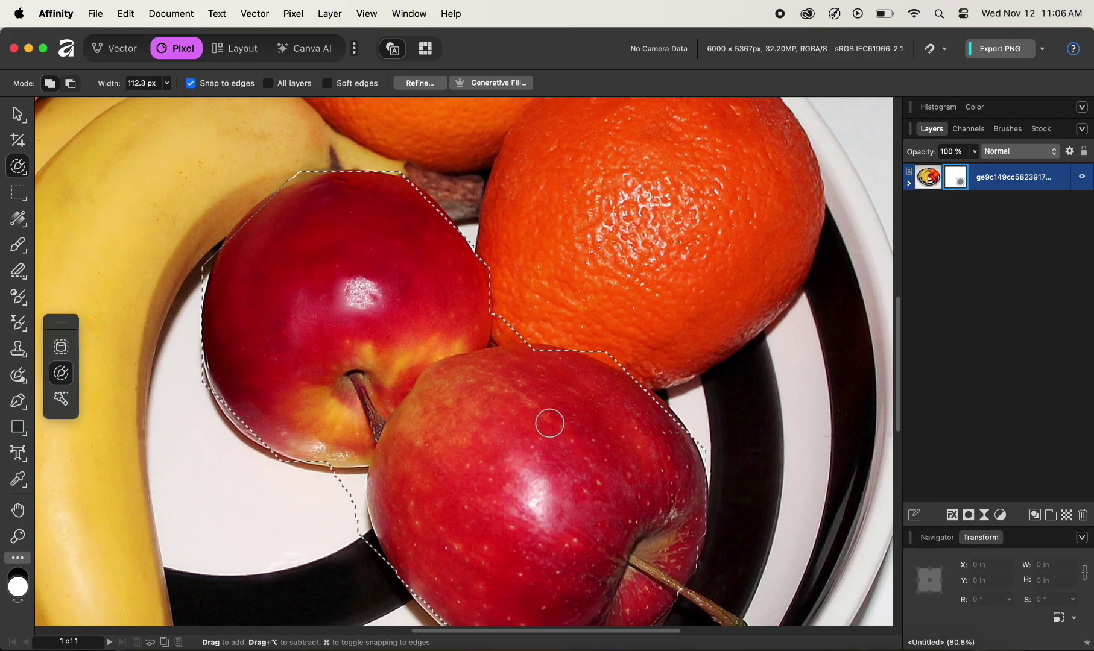
key("bracketleft")
key("bracketleft")
key("bracketleft")
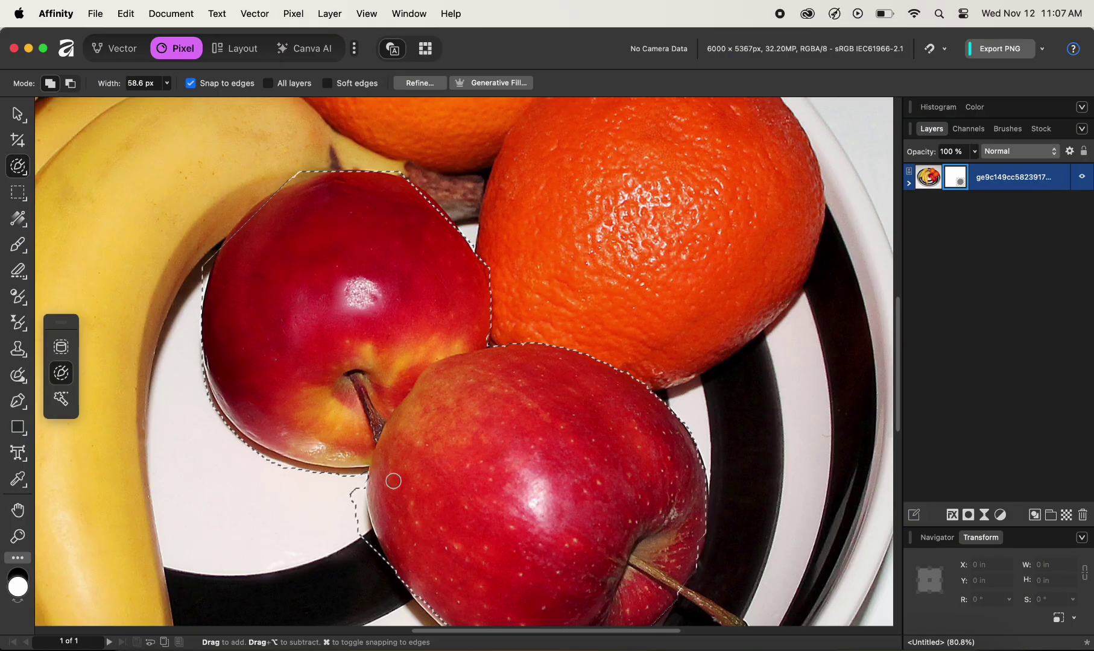
- Refine the selection along the lower apple's outer edge and include its long stem
scroll(393, 481, "down", 5)
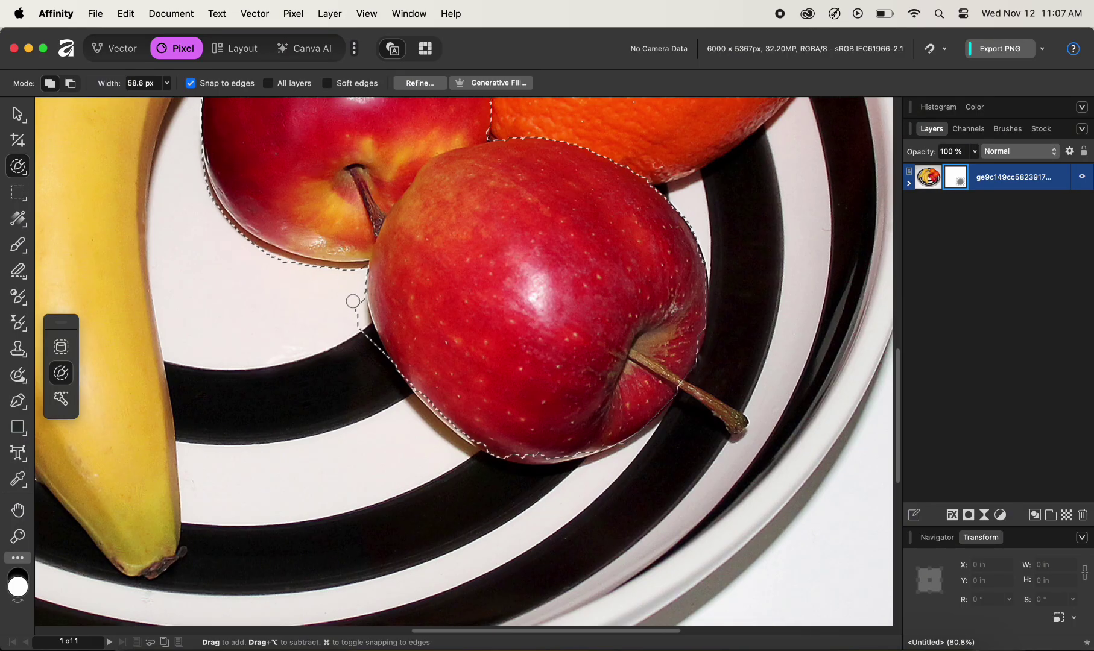
left_click_drag(353, 301, 361, 319)
mouse_move(389, 349)
left_mouse_down()
mouse_move(414, 398)
mouse_move(387, 342)
mouse_move(457, 440)
left_mouse_up()
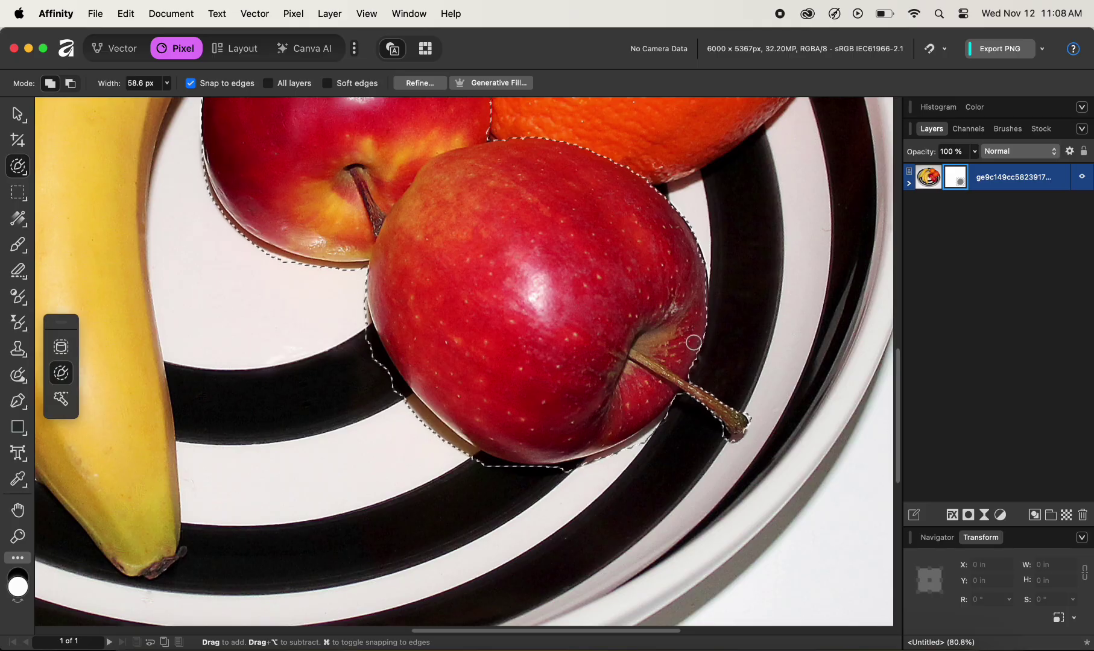
- Set the Paint Brush to black and try a mask stroke inside the apple selection, undoing that stroke
scroll(565, 317, "up", 2)
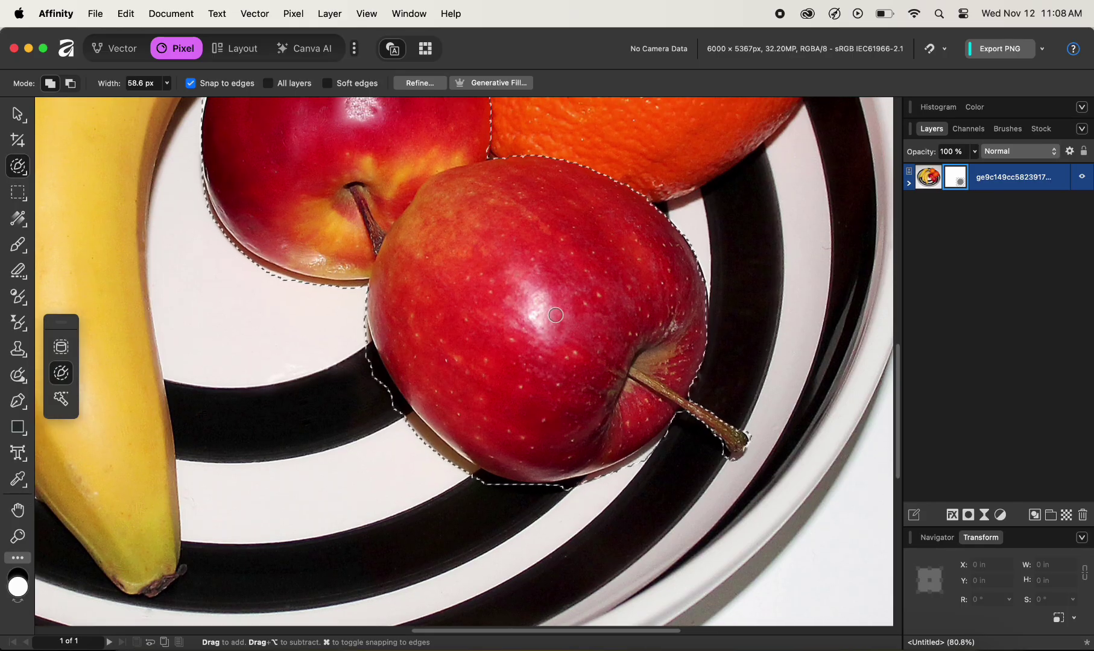
scroll(564, 316, "up", 1)
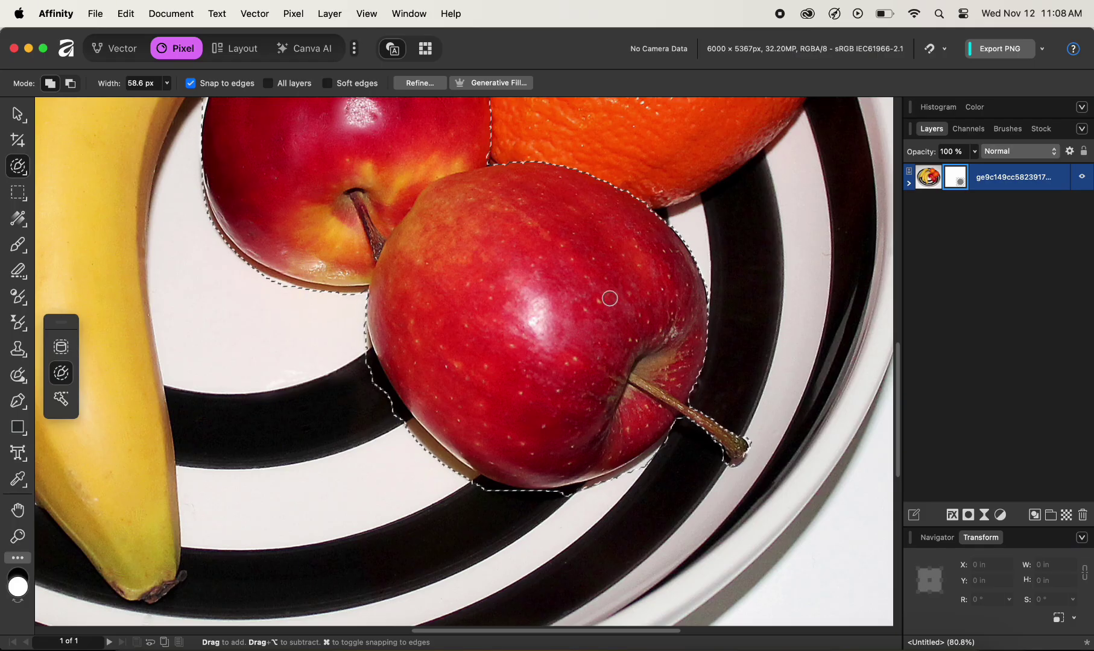
scroll(615, 302, "down", 5)
scroll(609, 296, "up", 3)
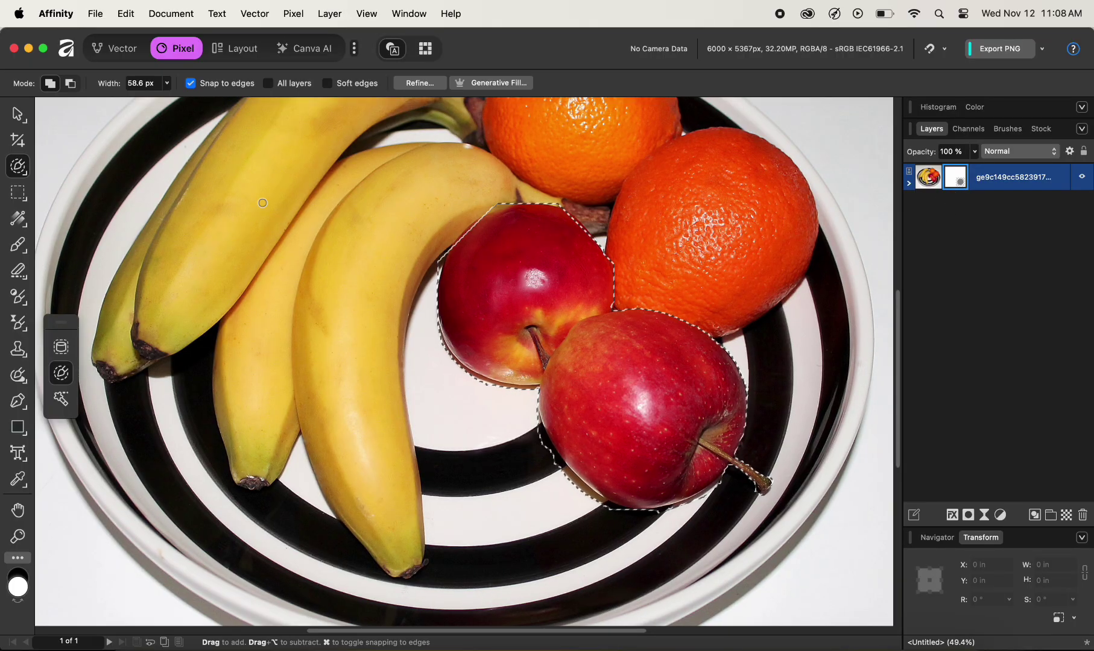
left_click(15, 246)
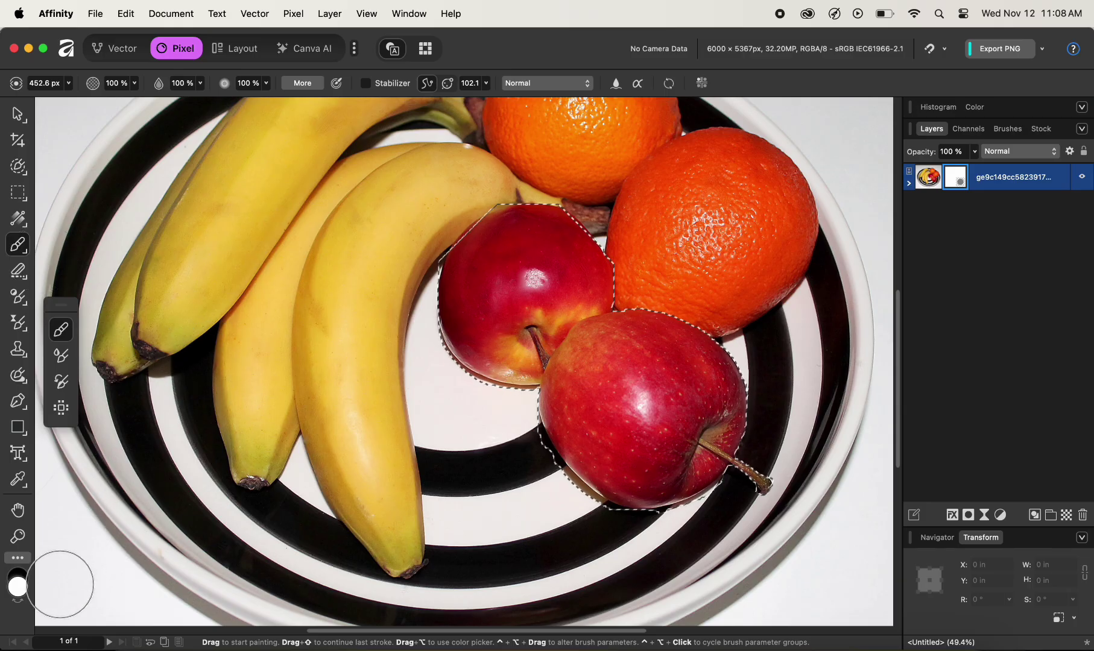
key("x")
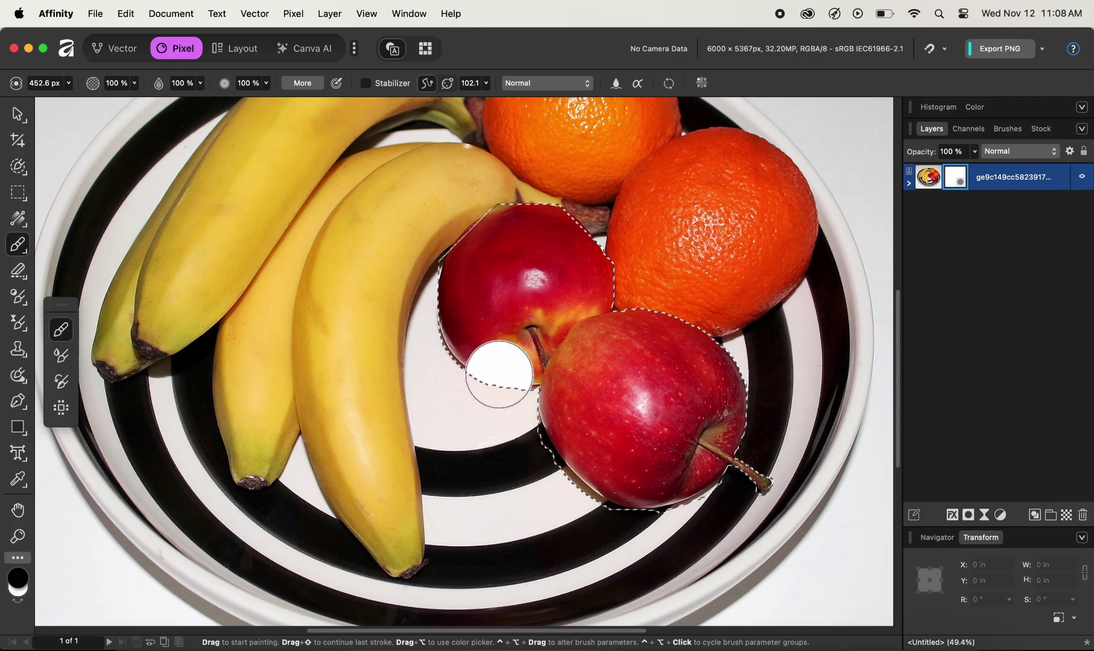
key("super+z")
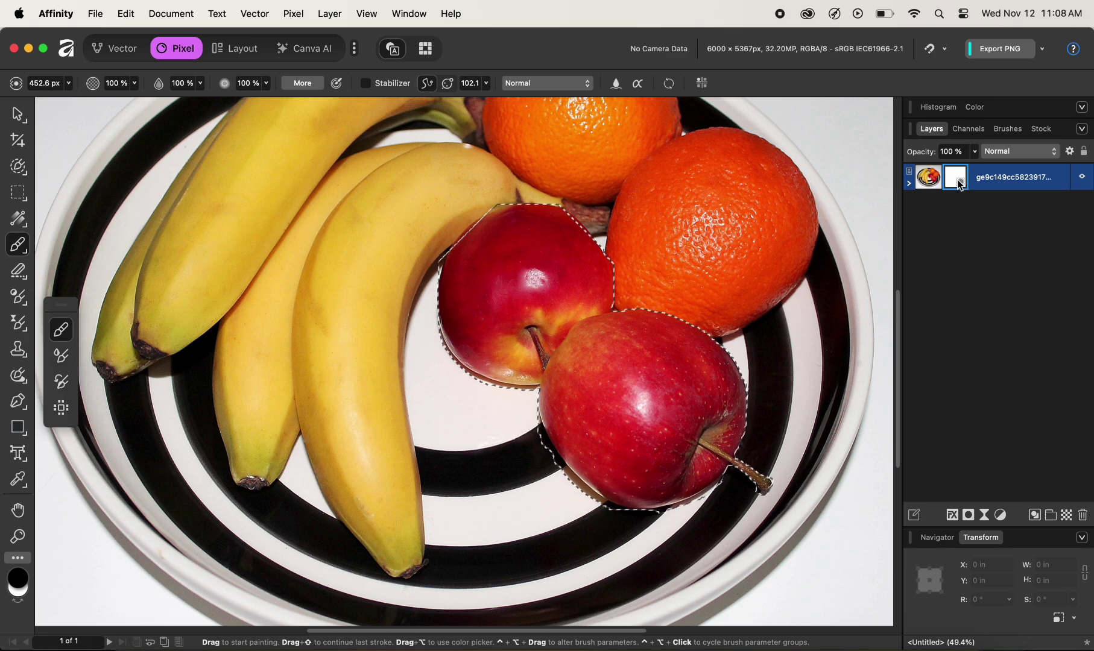
- Paint black on the layer mask across both selected apples and the stem to hide them, and deselect
left_click(550, 210)
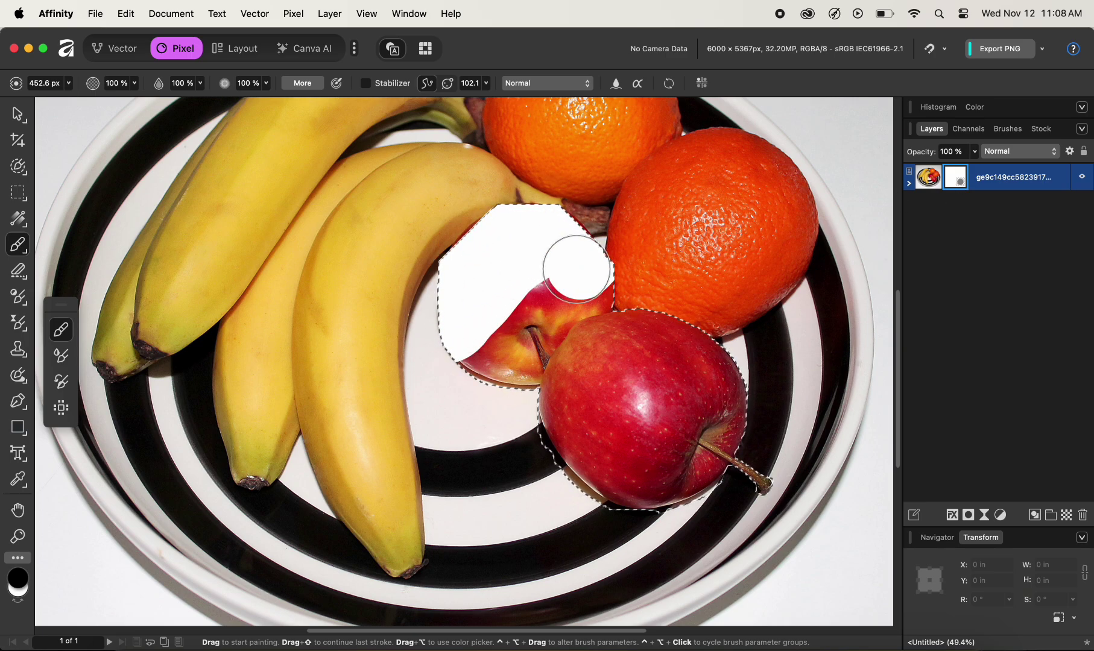
left_click_drag(495, 324, 477, 380)
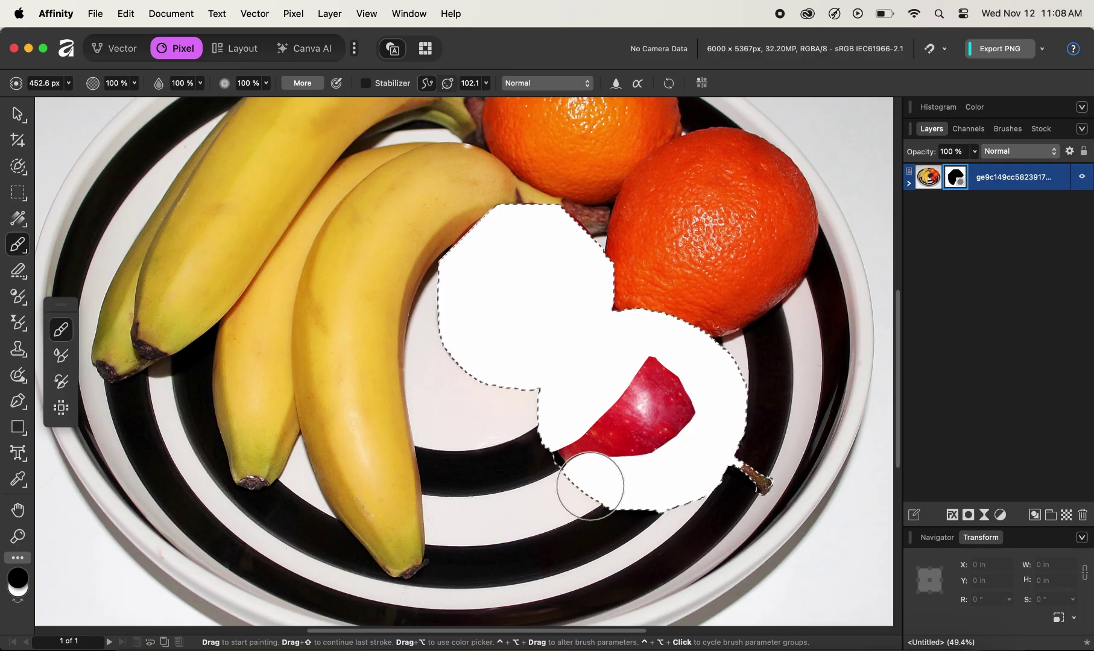
left_click_drag(633, 443, 653, 363)
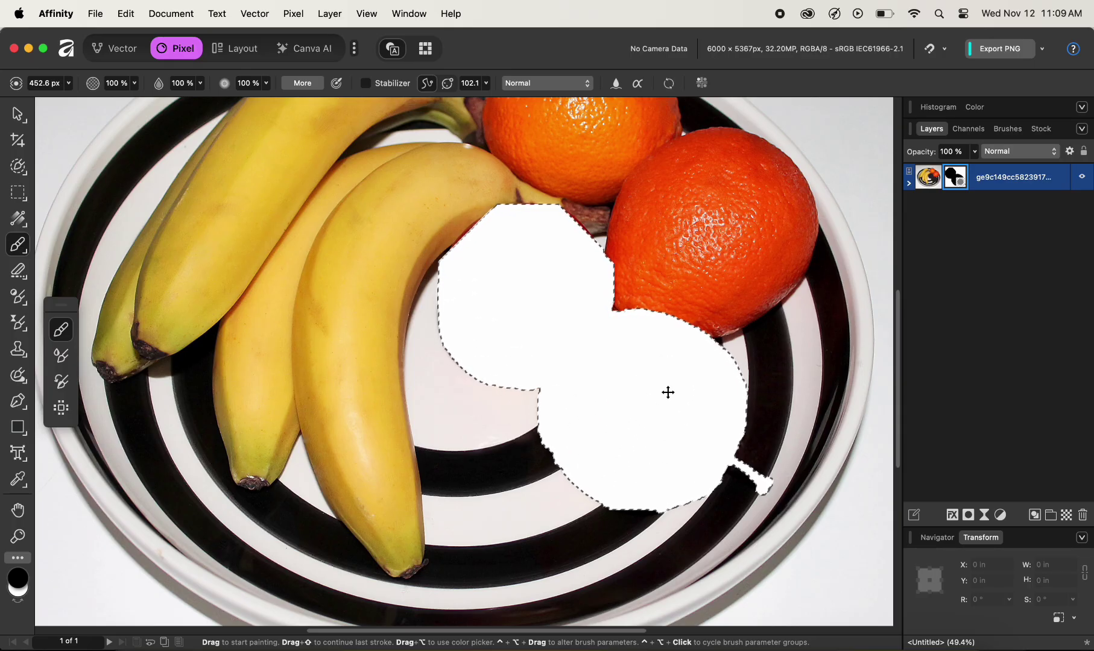
key("super+d")
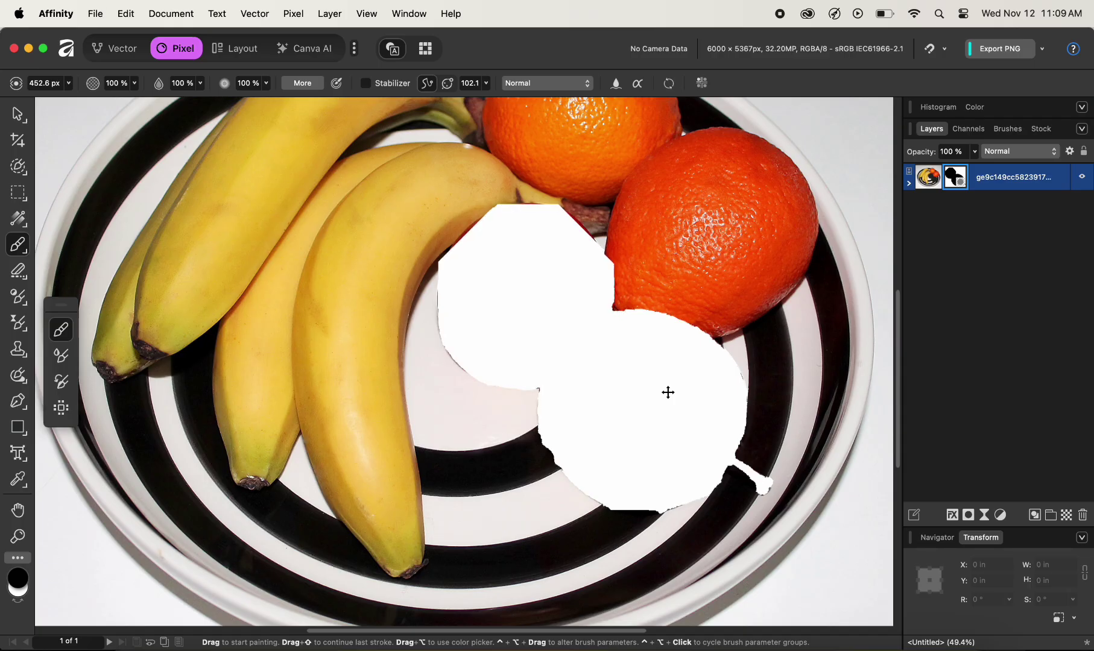
scroll(668, 392, "down", 5)
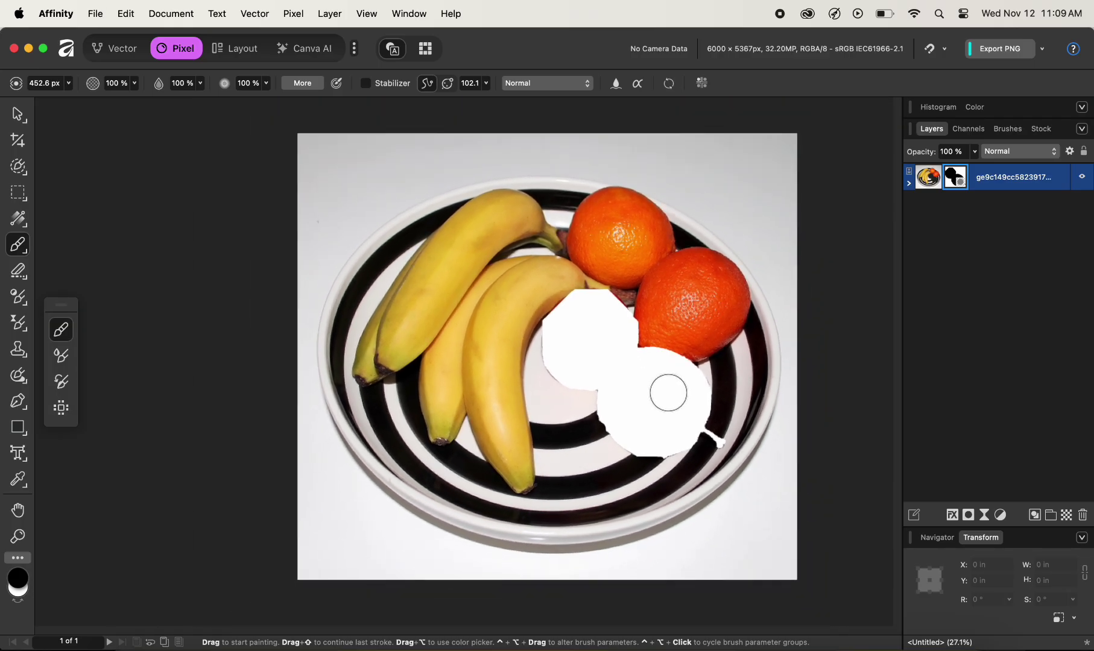